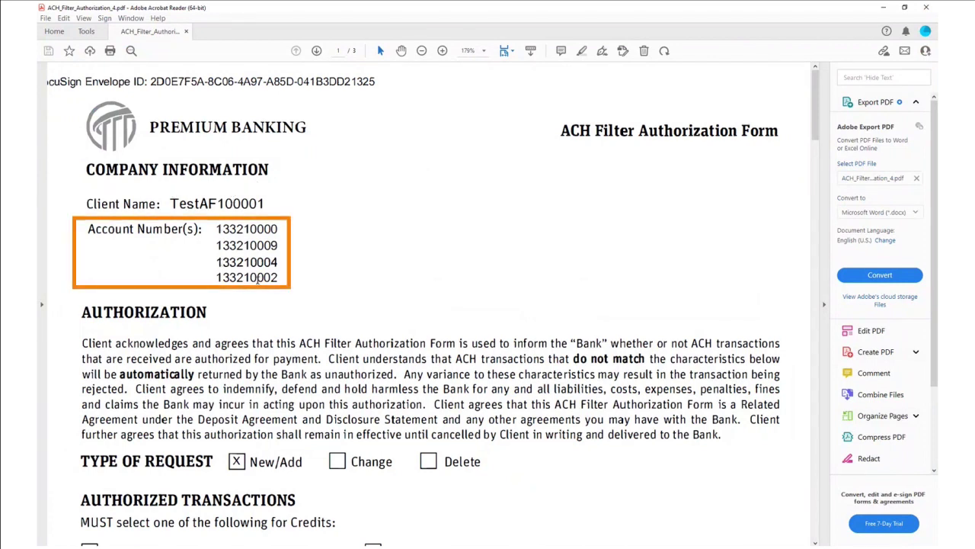
Scroll the ACH form past Type of Request to the Authorized Transactions With Monetary Limits table.
{"action": "scroll", "coordinate": [268, 242], "scroll_direction": "down", "scroll_amount": 3}
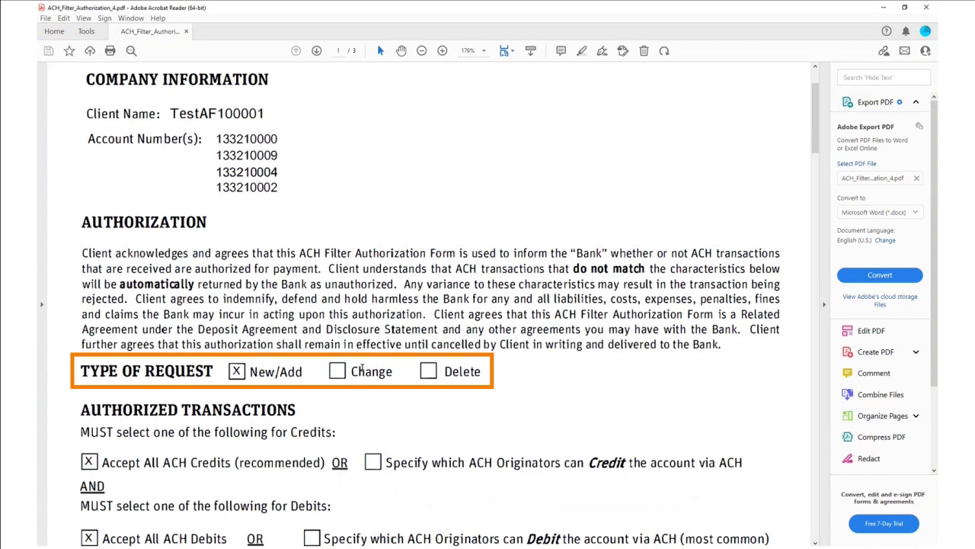
{"action": "scroll", "coordinate": [447, 381], "scroll_direction": "down", "scroll_amount": 4}
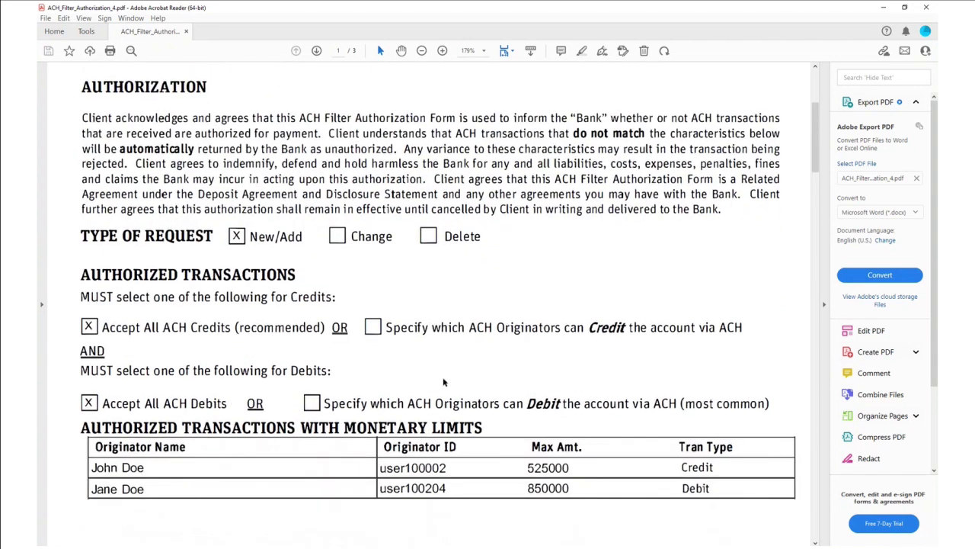
{"action": "scroll", "coordinate": [444, 381], "scroll_direction": "down", "scroll_amount": 4}
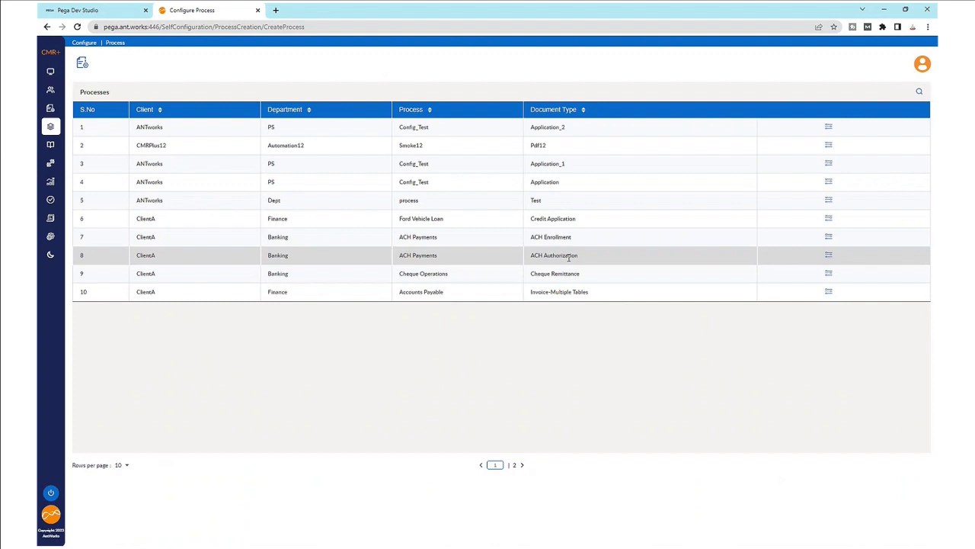
Open the field configuration for the ACH Payments process row with the ACH Authorization document type.
{"action": "left_click", "coordinate": [830, 258]}
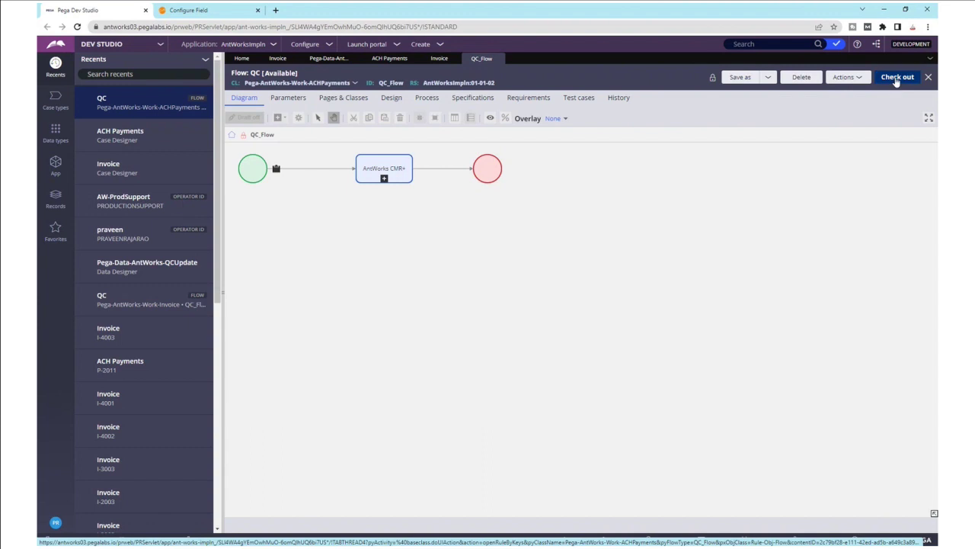
Check out the QC flow and add an AntWorks CMR+ step from the Automations shapes.
{"action": "left_click", "coordinate": [897, 79]}
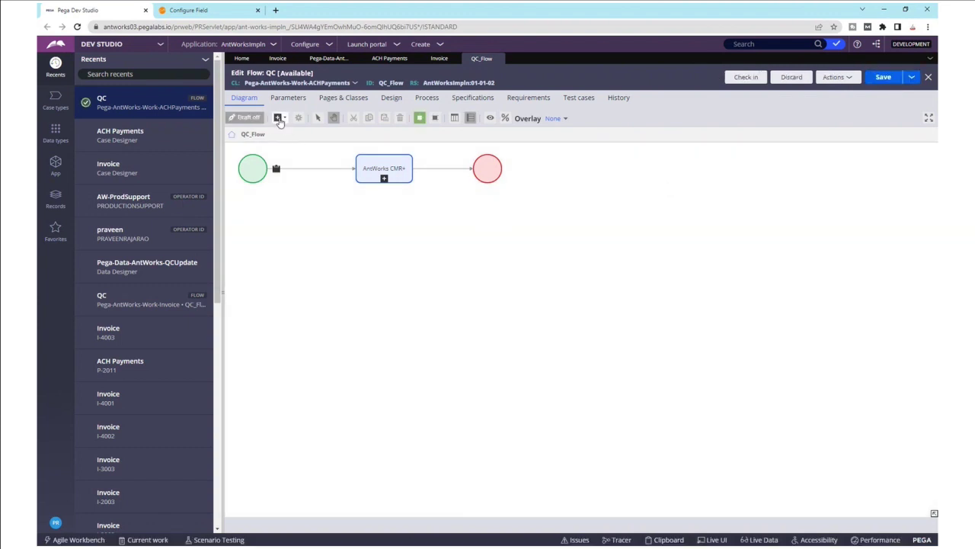
{"action": "left_click", "coordinate": [279, 119]}
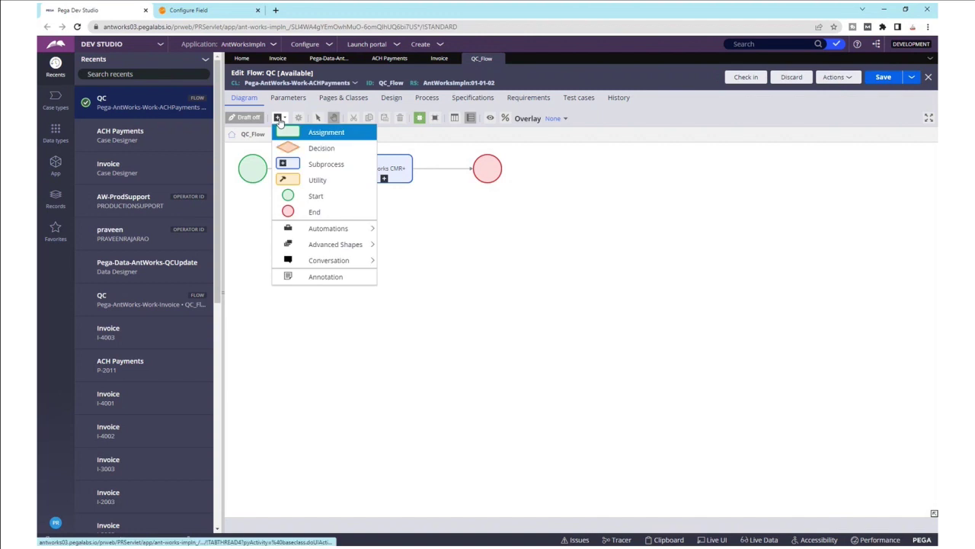
{"action": "mouse_move", "coordinate": [351, 232]}
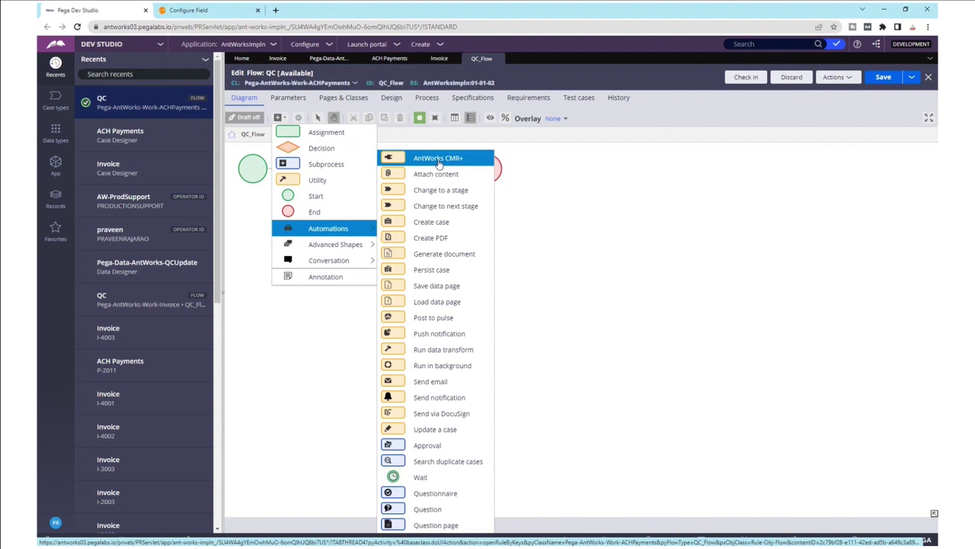
{"action": "left_click", "coordinate": [439, 163]}
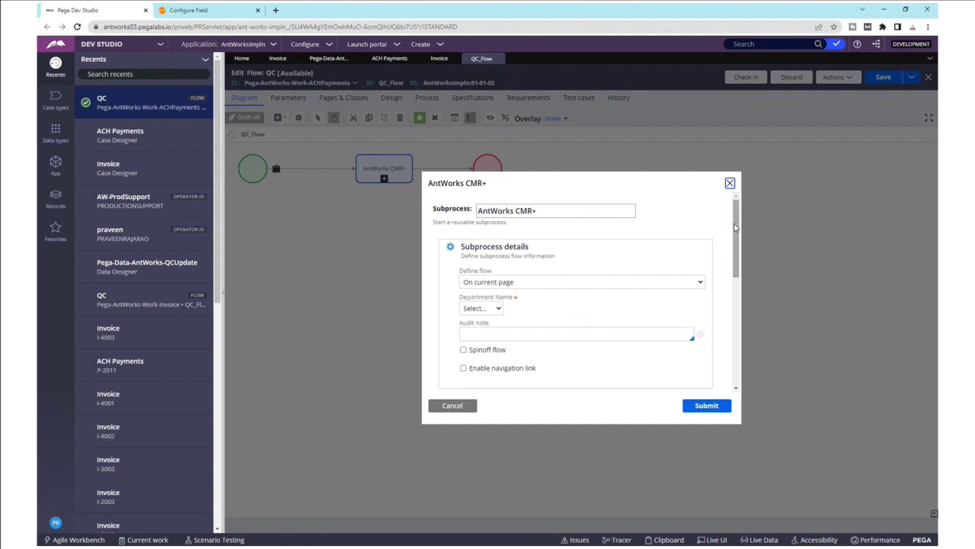
Set the AntWorks CMR+ step to department Banking, process ACH Payments, document type ACH Authorization.
{"action": "left_click_drag", "start_coordinate": [736, 228], "coordinate": [736, 244]}
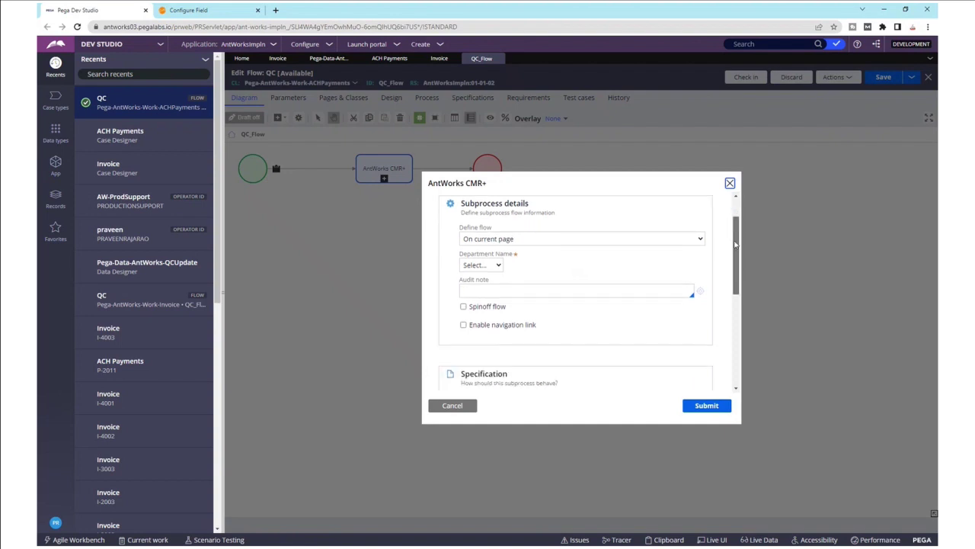
{"action": "left_click", "coordinate": [491, 267]}
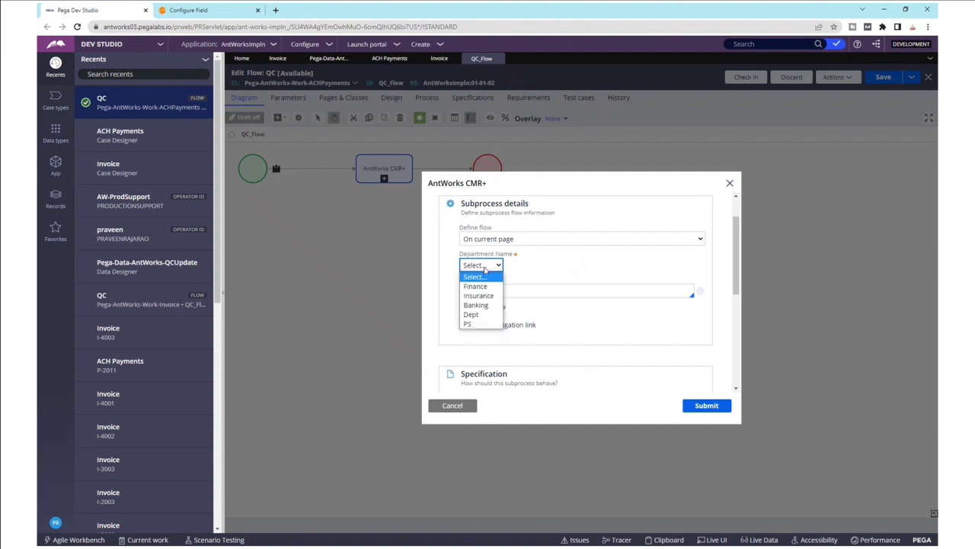
{"action": "left_click", "coordinate": [480, 305]}
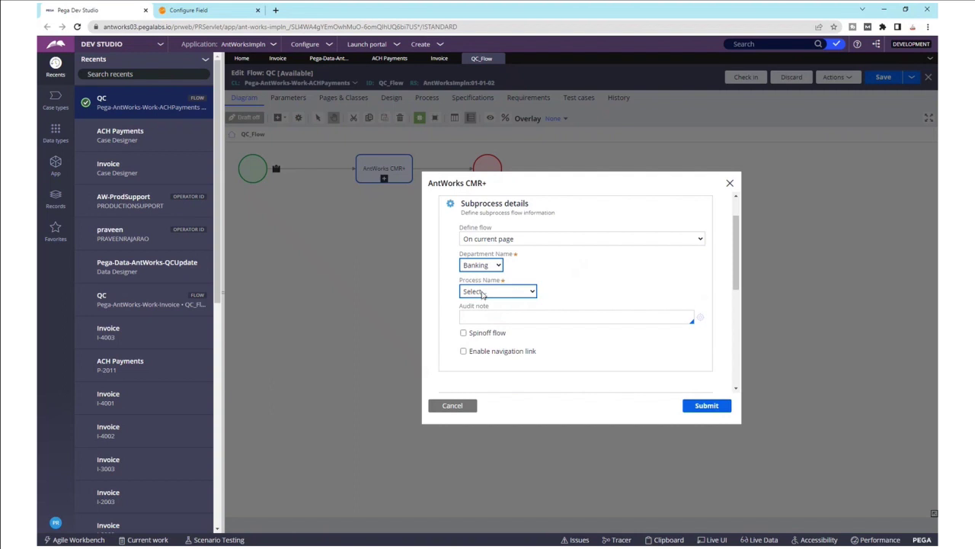
{"action": "left_click", "coordinate": [482, 293]}
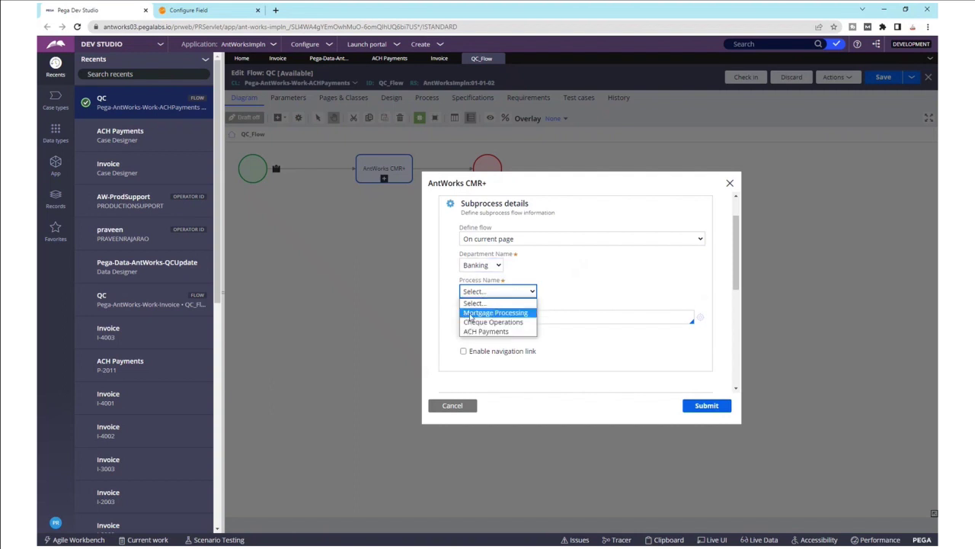
{"action": "left_click", "coordinate": [502, 333]}
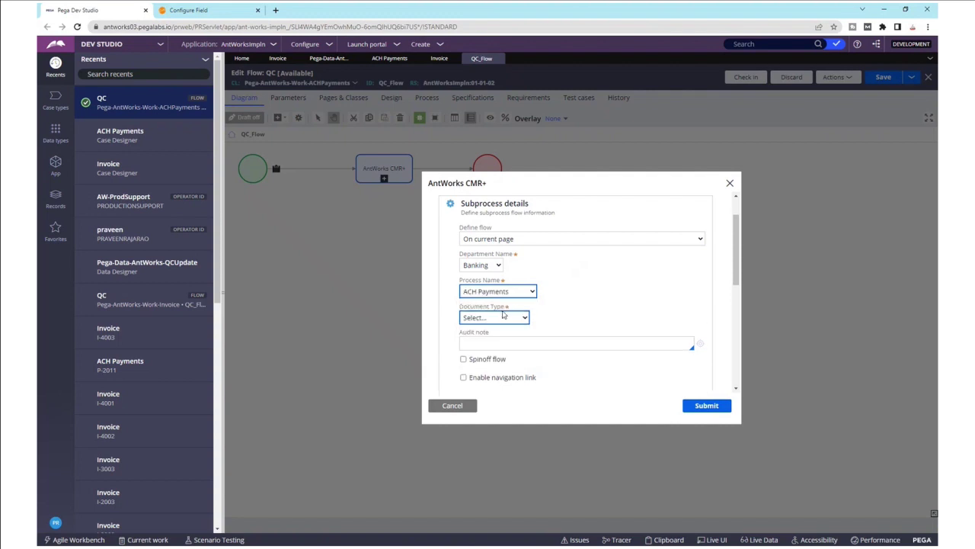
{"action": "left_click", "coordinate": [487, 318]}
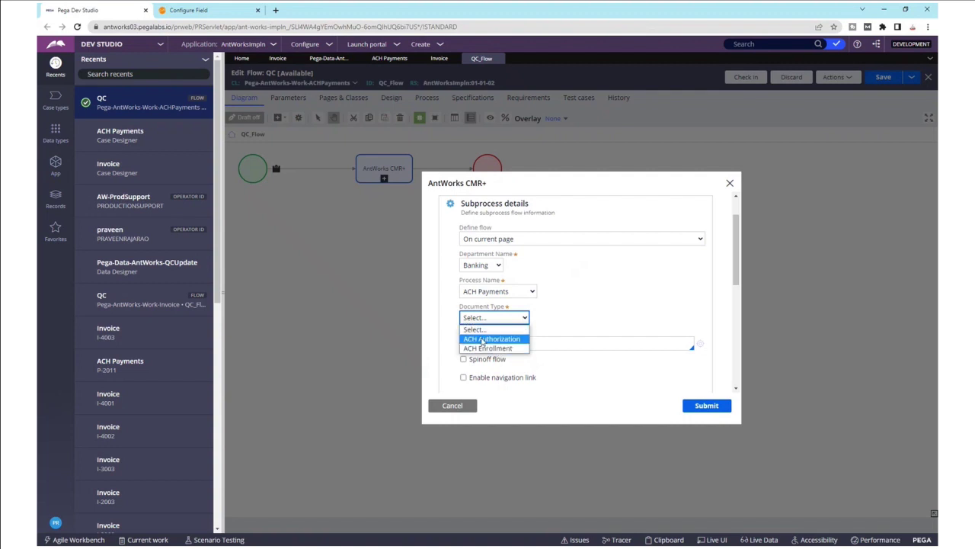
{"action": "left_click", "coordinate": [483, 339]}
Review the response and pagelist field mappings, then remap Client Name to .ClientName.
{"action": "scroll", "coordinate": [607, 284], "scroll_direction": "down", "scroll_amount": 1}
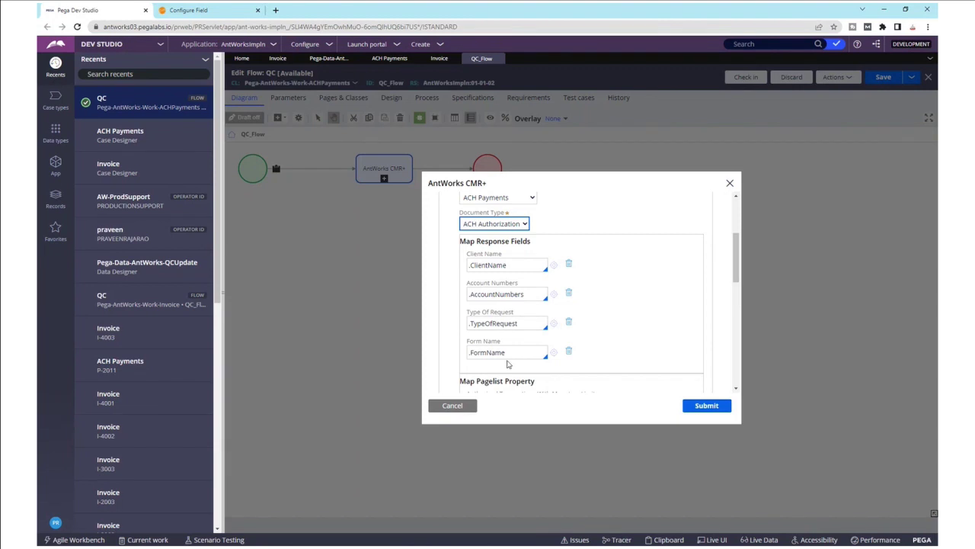
{"action": "scroll", "coordinate": [738, 259], "scroll_direction": "down", "scroll_amount": 3}
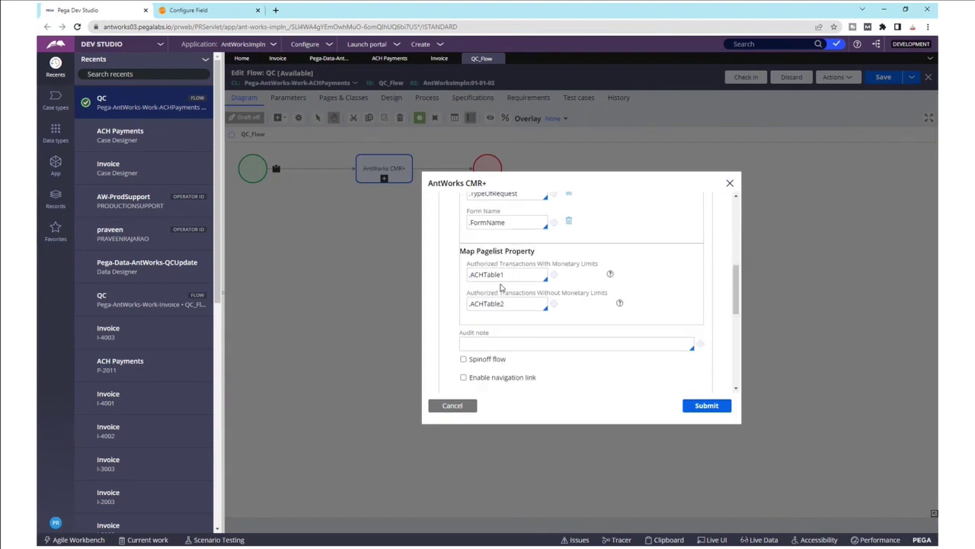
{"action": "scroll", "coordinate": [512, 275], "scroll_direction": "up", "scroll_amount": 3}
{"action": "left_click_drag", "start_coordinate": [517, 275], "coordinate": [447, 277]}
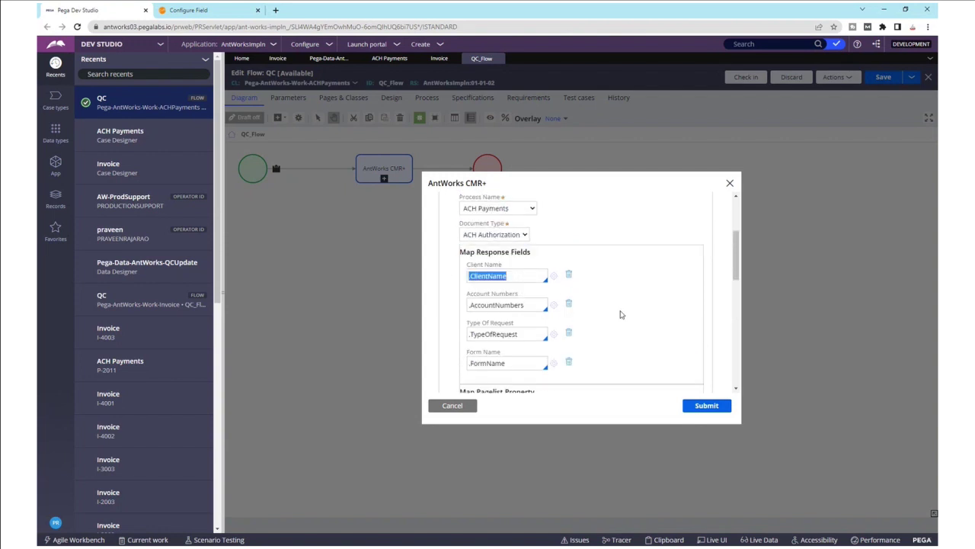
{"action": "key", "text": "BackSpace"}
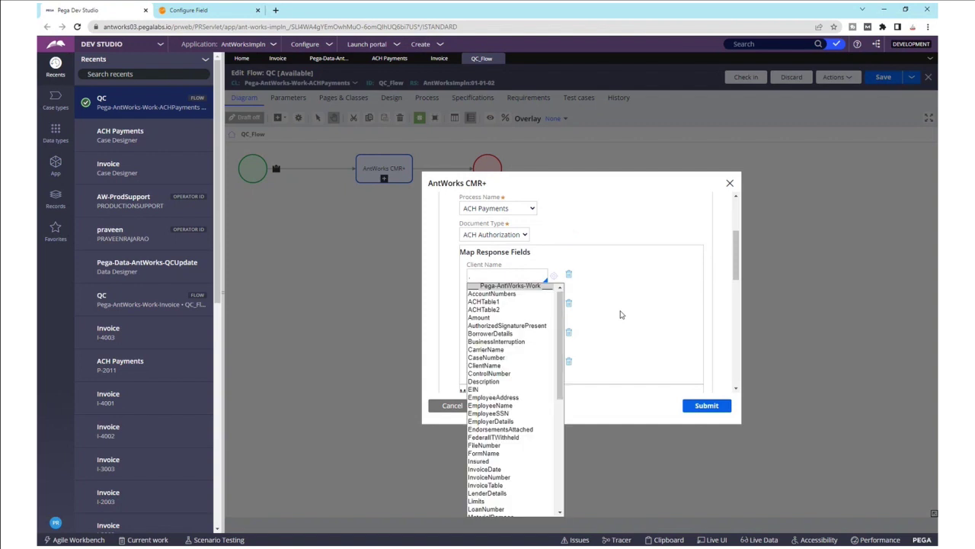
{"action": "type", "text": ".cli"}
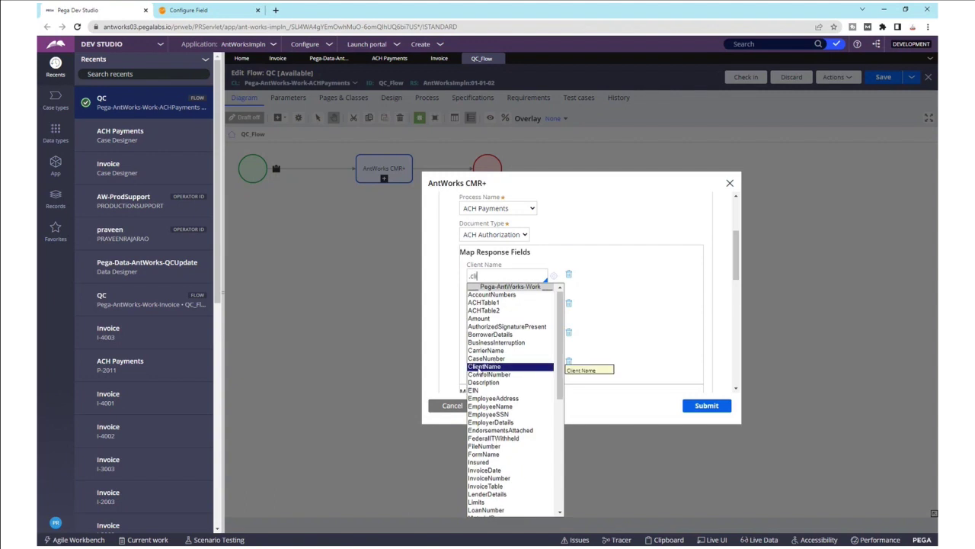
{"action": "left_click", "coordinate": [479, 369]}
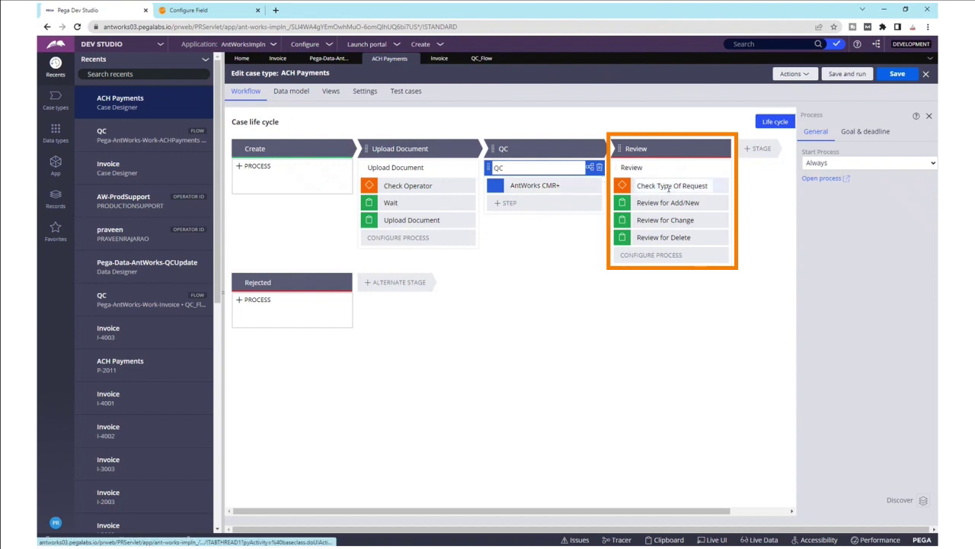
Switch to the AntWorks CMR+ Configure Field browser tab.
{"action": "left_click", "coordinate": [206, 10]}
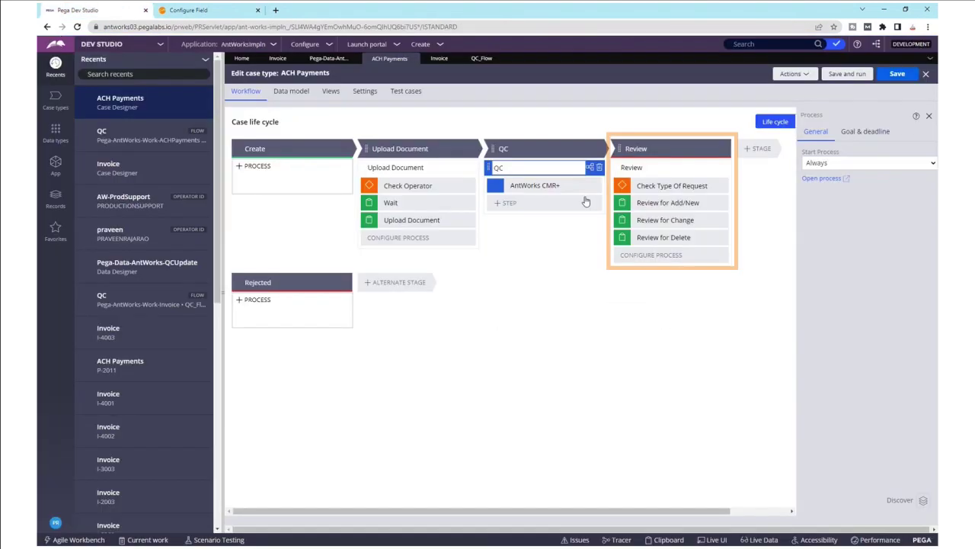
Return to the Pega Dev Studio browser tab after reviewing the configured fields.
{"action": "left_click", "coordinate": [112, 13]}
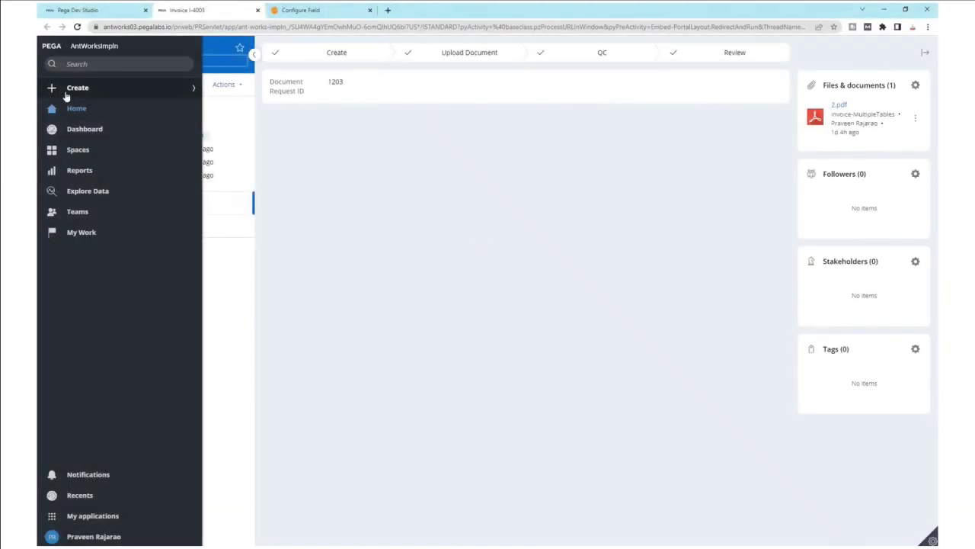
Create a new ACH Payments case with ACH_Filter_Authorization_4 attached and submit it for QC.
{"action": "left_click", "coordinate": [65, 92]}
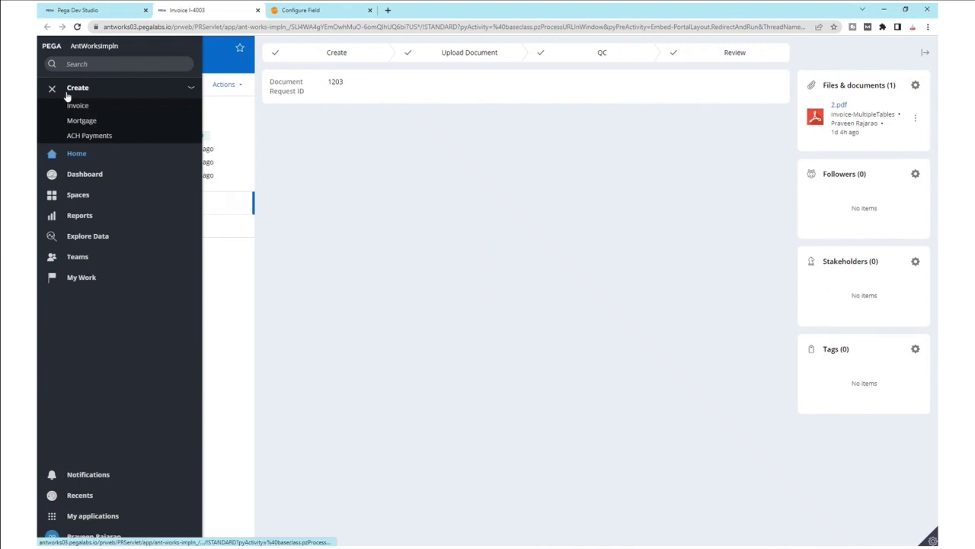
{"action": "left_click", "coordinate": [77, 137]}
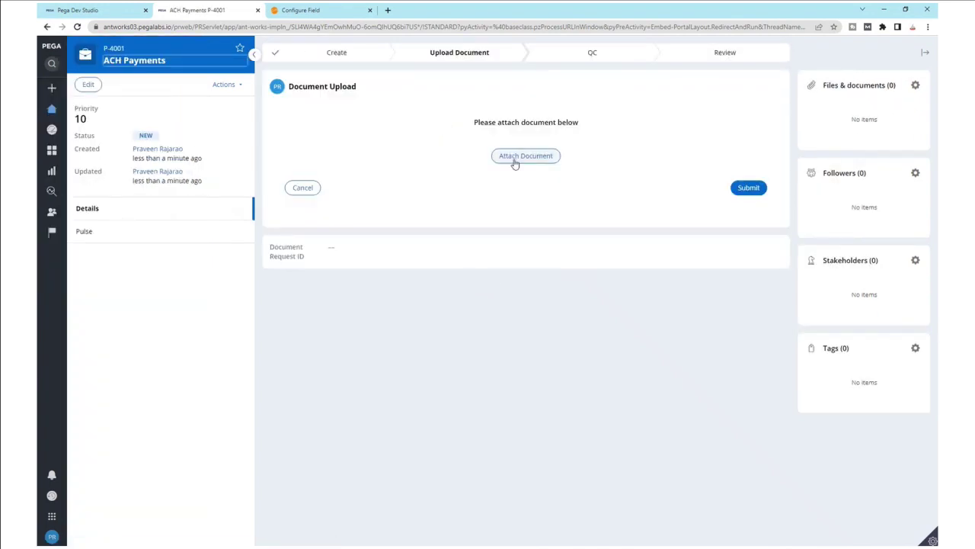
{"action": "left_click", "coordinate": [520, 160]}
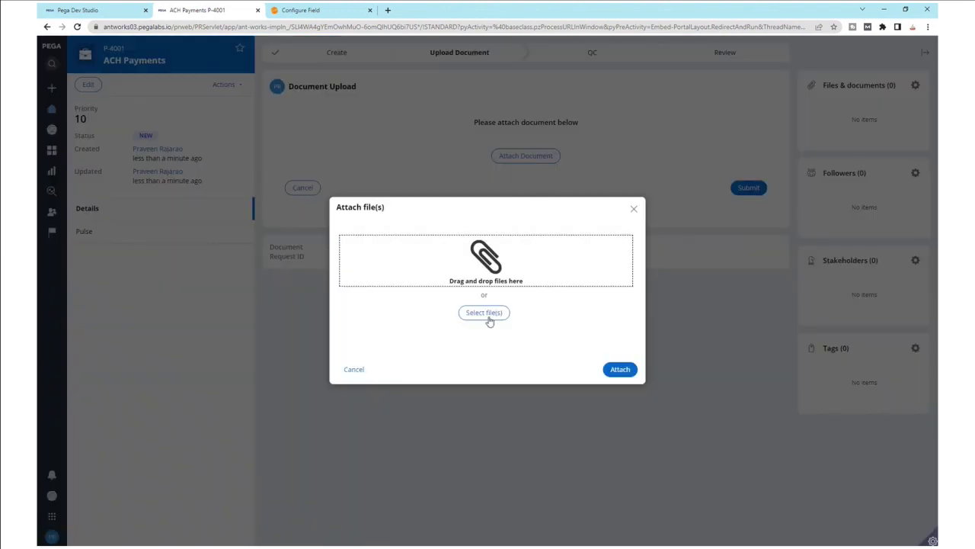
{"action": "left_click", "coordinate": [485, 312]}
{"action": "double_click", "coordinate": [152, 69]}
{"action": "double_click", "coordinate": [158, 81]}
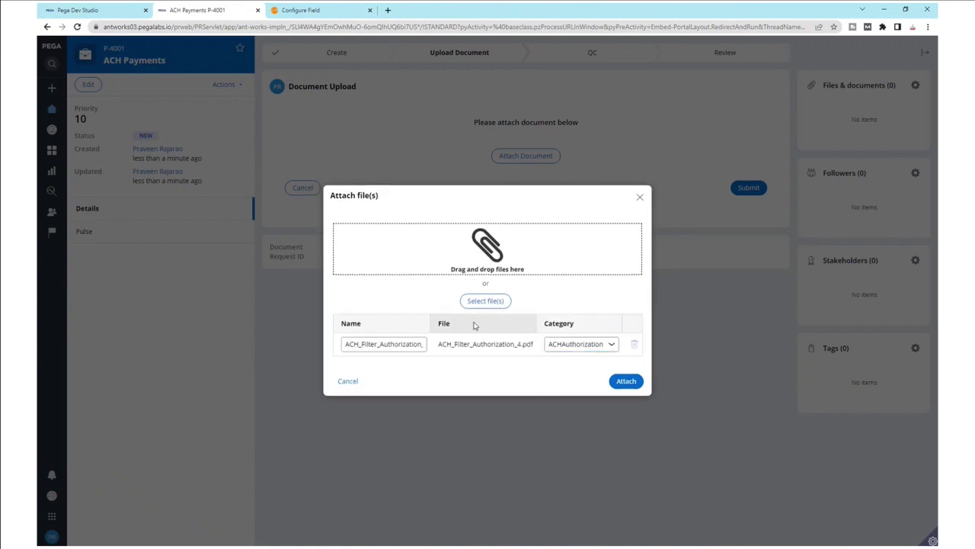
{"action": "left_click", "coordinate": [623, 385]}
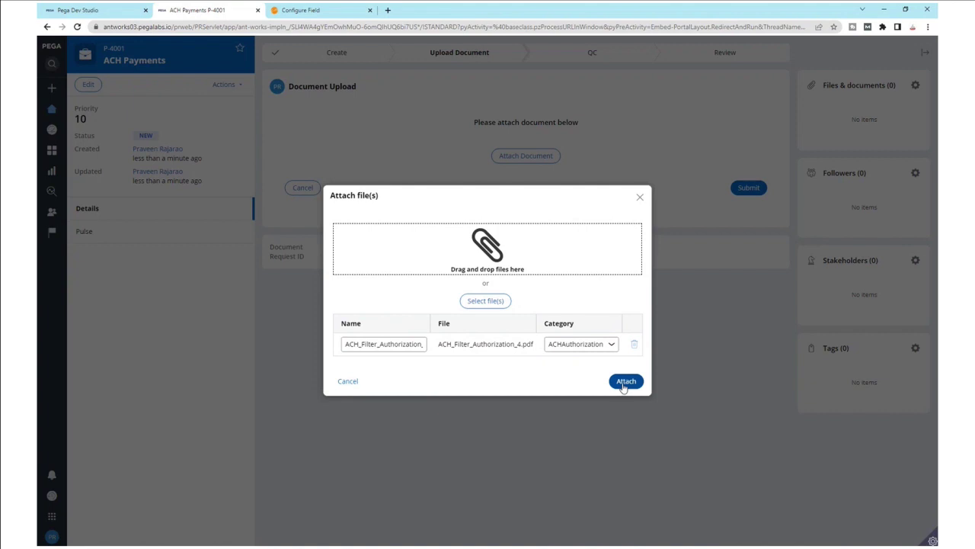
{"action": "left_click", "coordinate": [625, 385]}
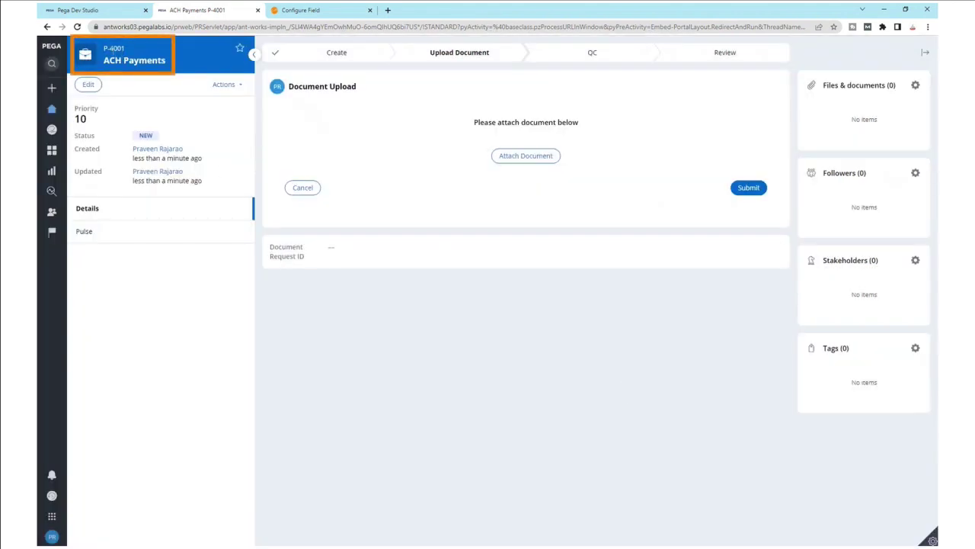
{"action": "left_click", "coordinate": [749, 188]}
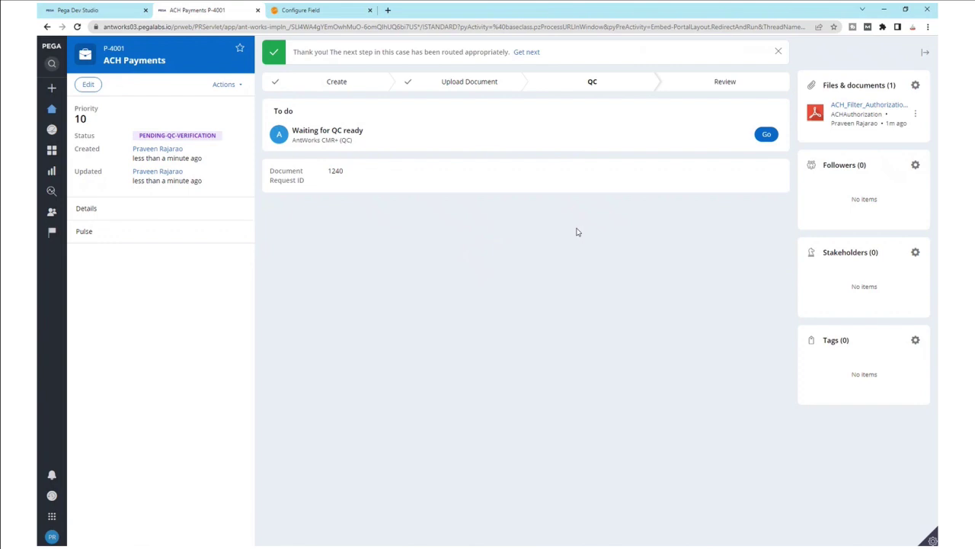
Filter the home worklist to case P-4001 and open its ACH Payments task.
{"action": "left_click", "coordinate": [52, 109]}
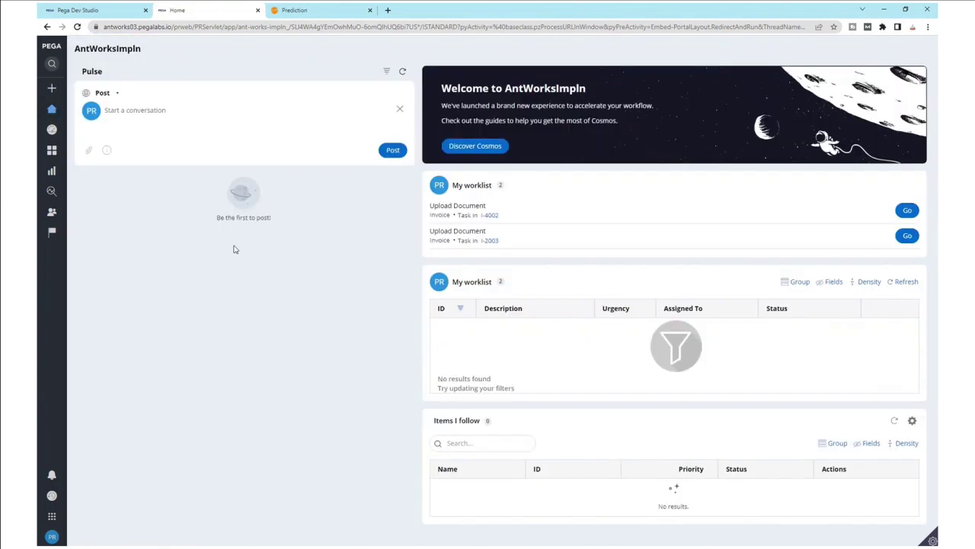
{"action": "left_click", "coordinate": [460, 308]}
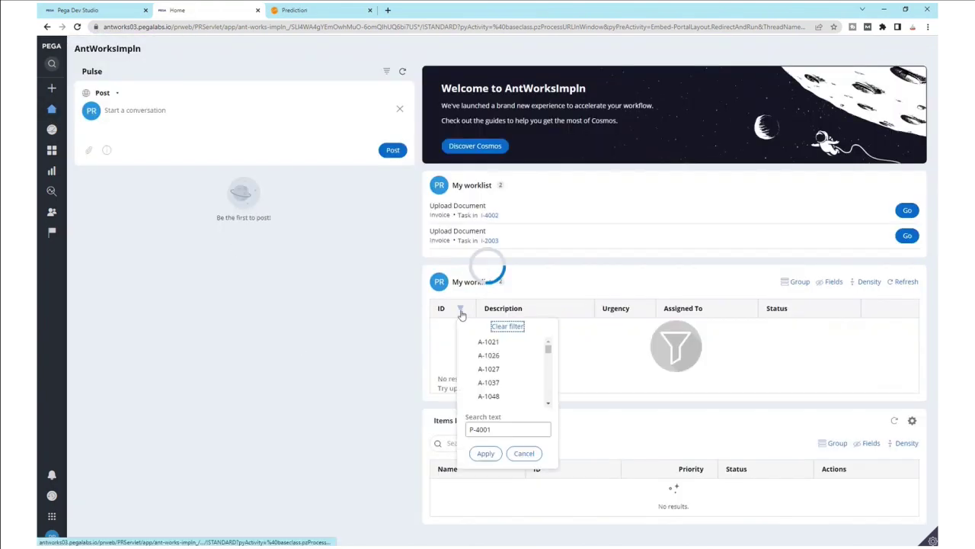
{"action": "left_click", "coordinate": [485, 452]}
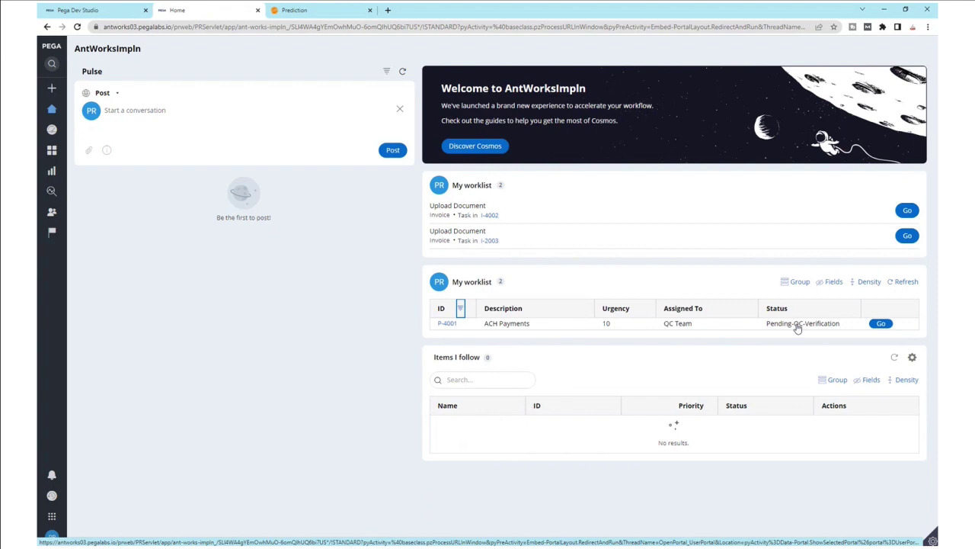
{"action": "left_click", "coordinate": [881, 324]}
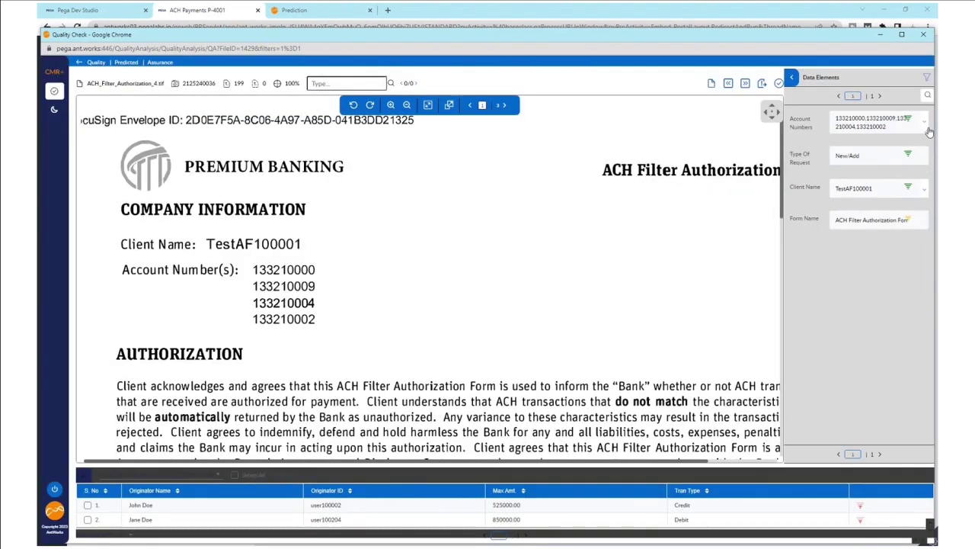
Trace Account Numbers, Client Name and Form Name to the form, then select the originator table.
{"action": "left_click", "coordinate": [837, 126]}
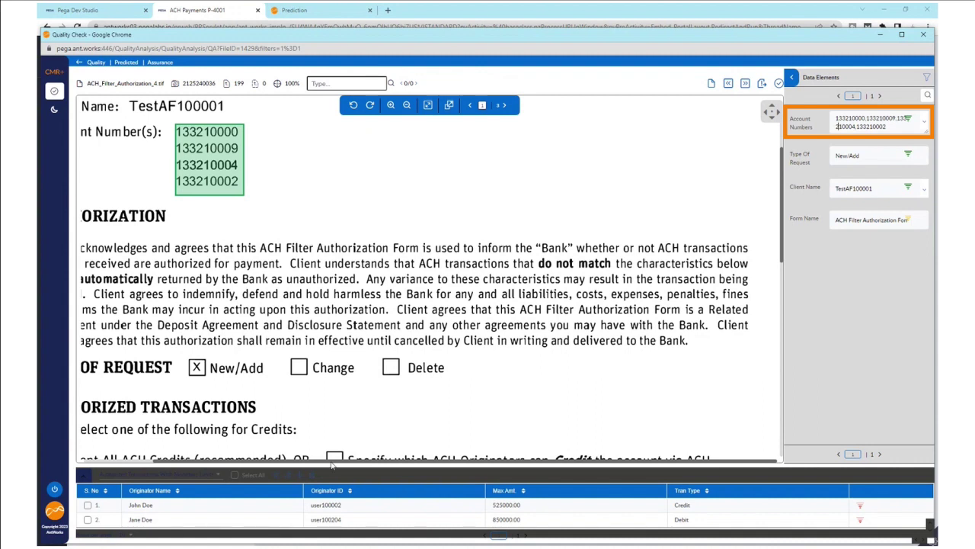
{"action": "left_click", "coordinate": [854, 188]}
{"action": "left_click", "coordinate": [846, 219]}
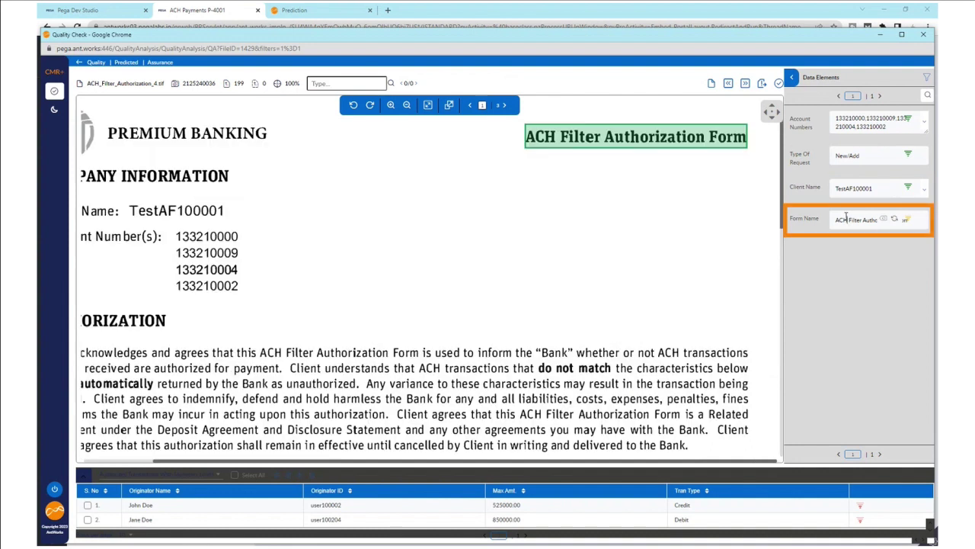
{"action": "left_click", "coordinate": [711, 151]}
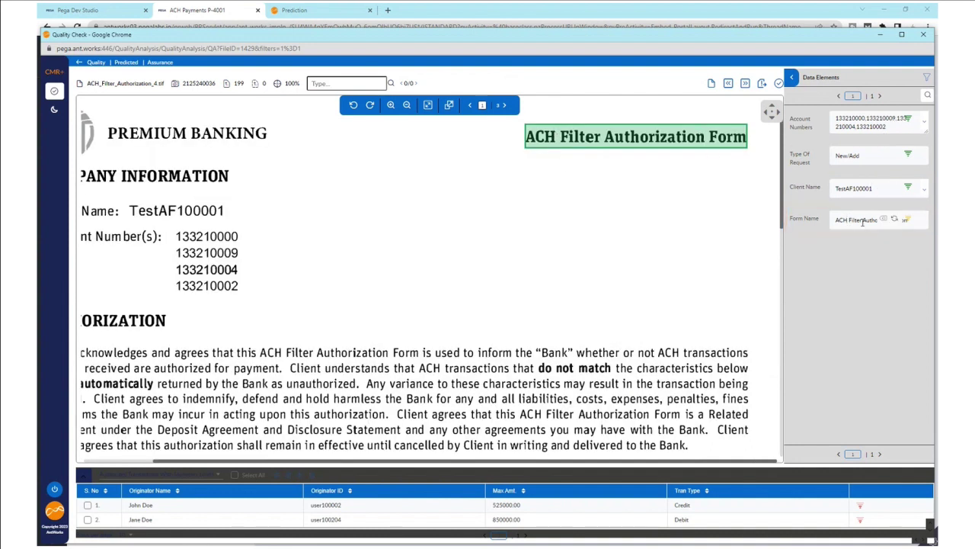
{"action": "left_click", "coordinate": [161, 509]}
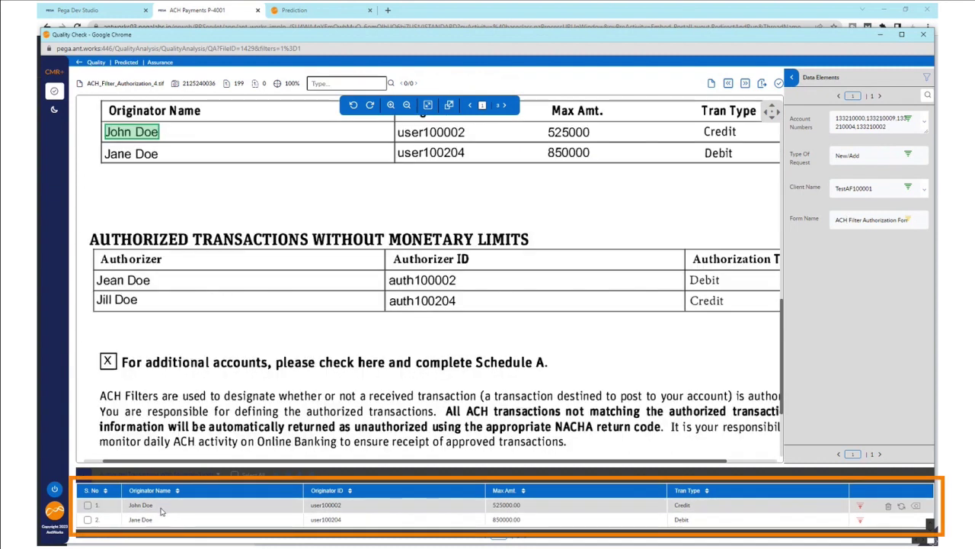
Match both originator rows' IDs and amounts (525000 Credit, 850000 Debit) to the form, then edit the first Originator ID.
{"action": "left_click", "coordinate": [440, 510]}
{"action": "left_click", "coordinate": [505, 508]}
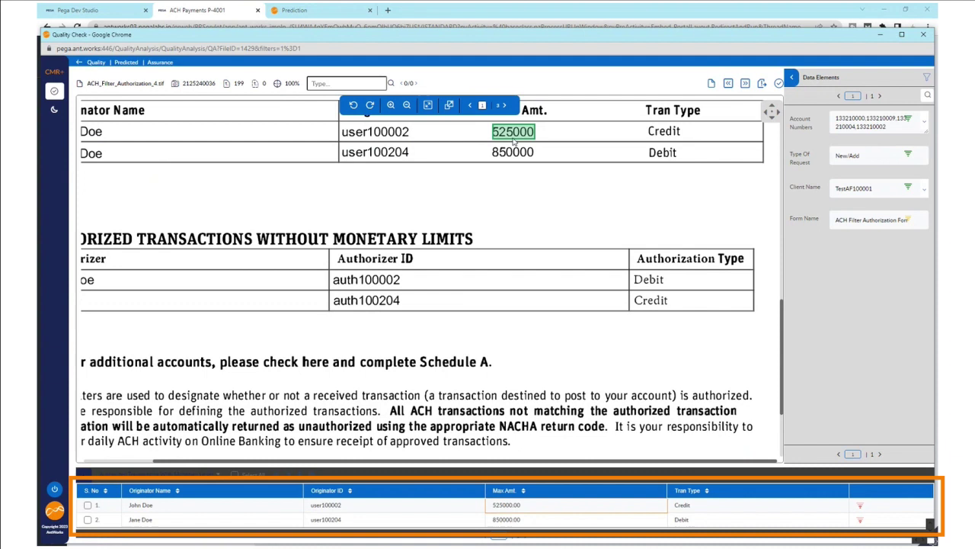
{"action": "left_click", "coordinate": [688, 506]}
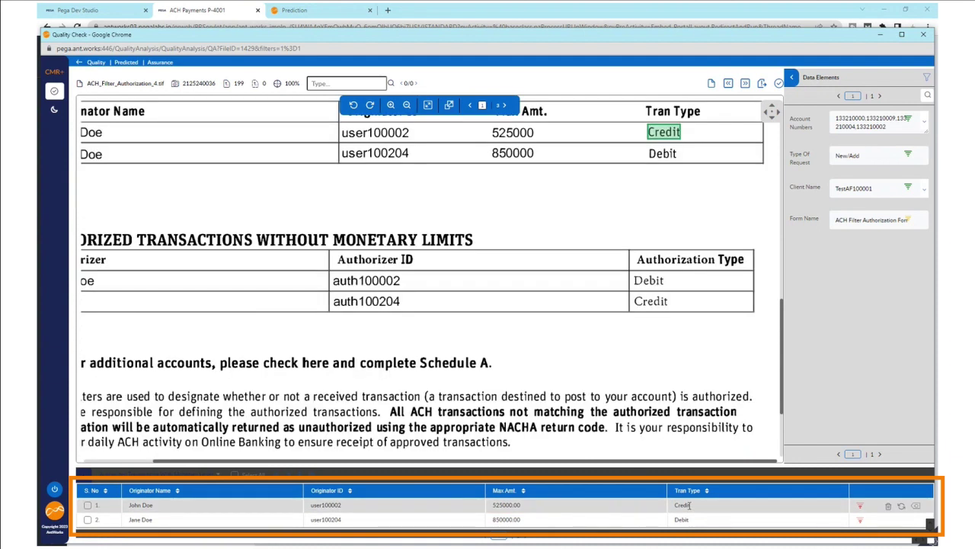
{"action": "left_click", "coordinate": [702, 522]}
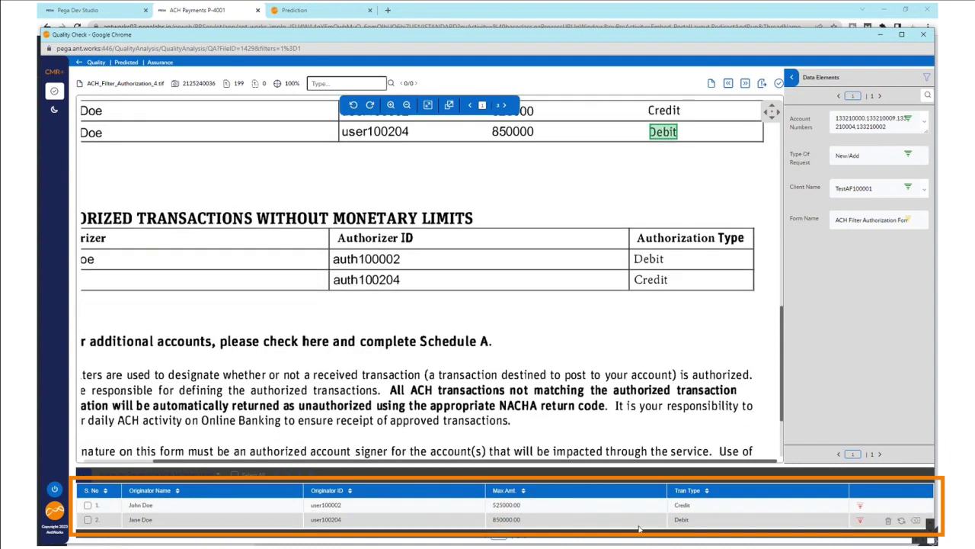
{"action": "left_click", "coordinate": [587, 523]}
{"action": "left_click", "coordinate": [396, 523]}
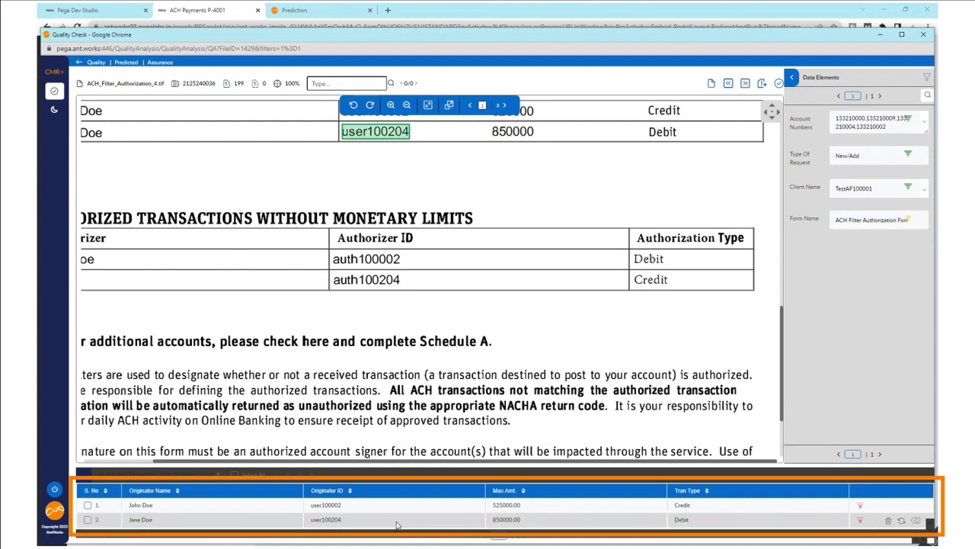
{"action": "left_click", "coordinate": [349, 506]}
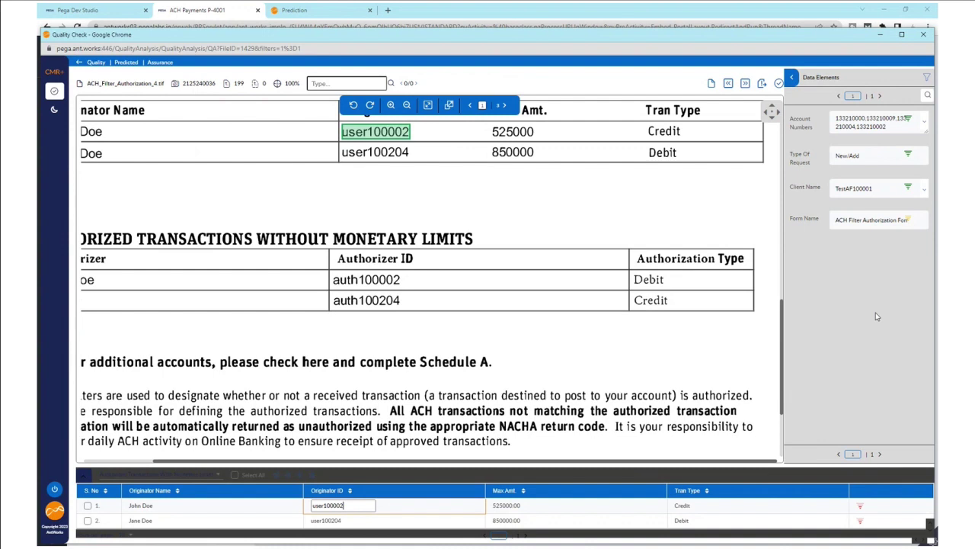
Mark the word COMPANY as a new pattern and recheck Form Name against the document title.
{"action": "left_click", "coordinate": [882, 188]}
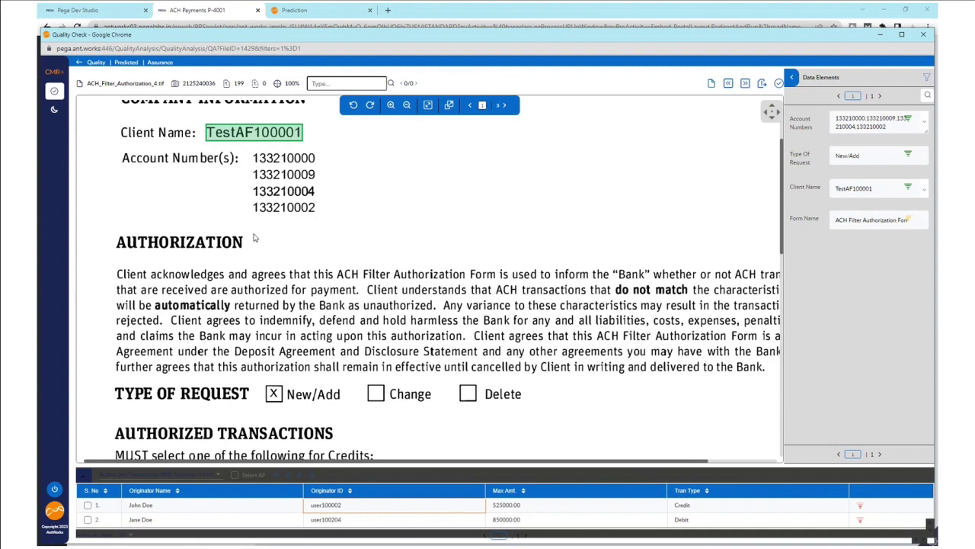
{"action": "scroll", "coordinate": [254, 239], "scroll_direction": "up", "scroll_amount": 2}
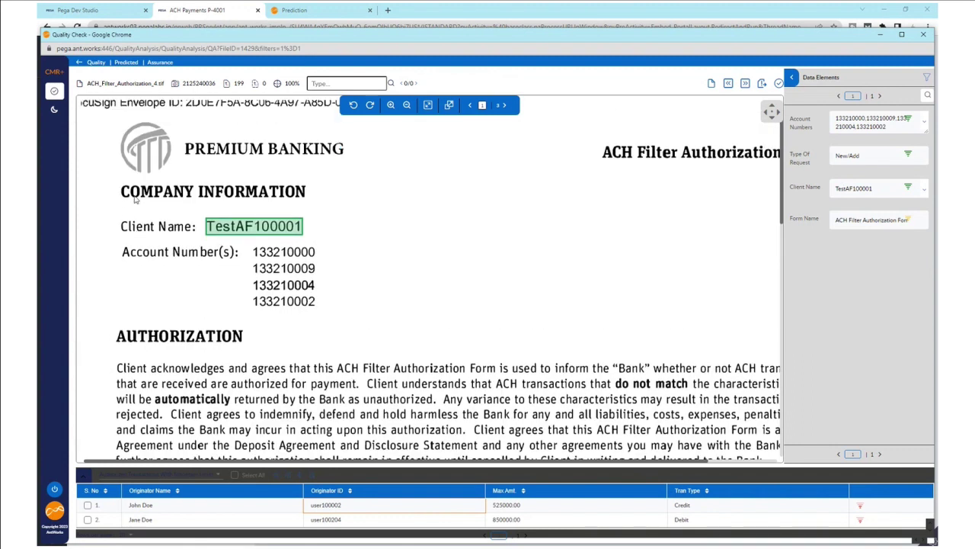
{"action": "left_click_drag", "start_coordinate": [135, 198], "coordinate": [196, 211]}
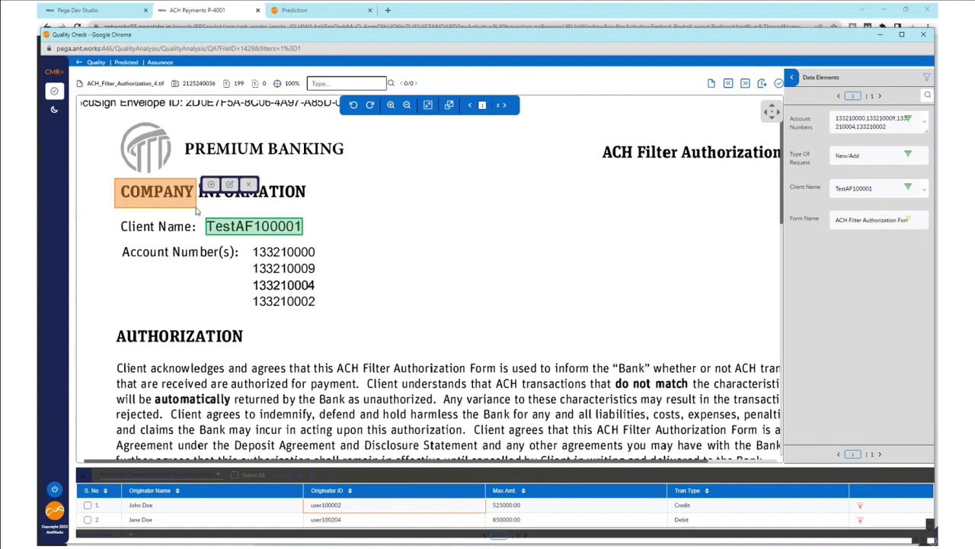
{"action": "left_click", "coordinate": [211, 186]}
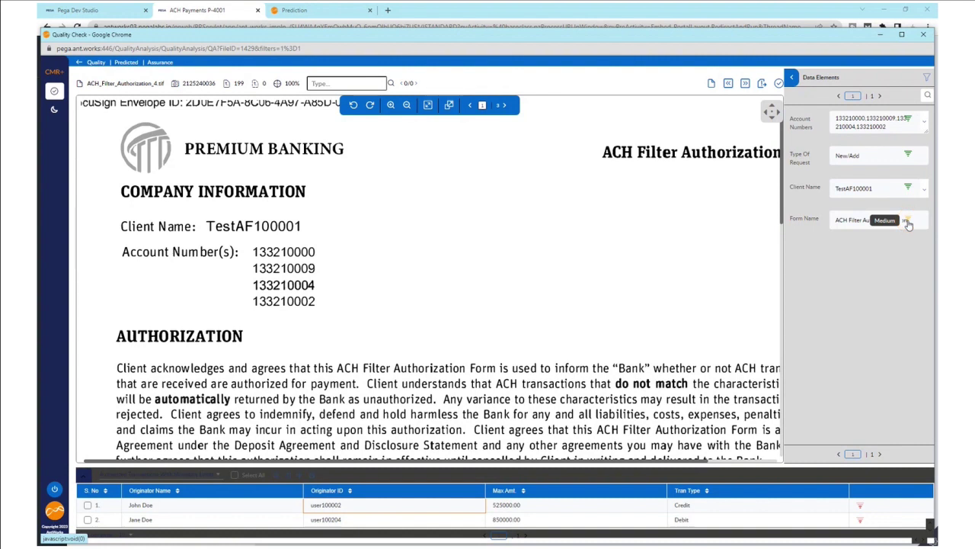
{"action": "left_click", "coordinate": [909, 223]}
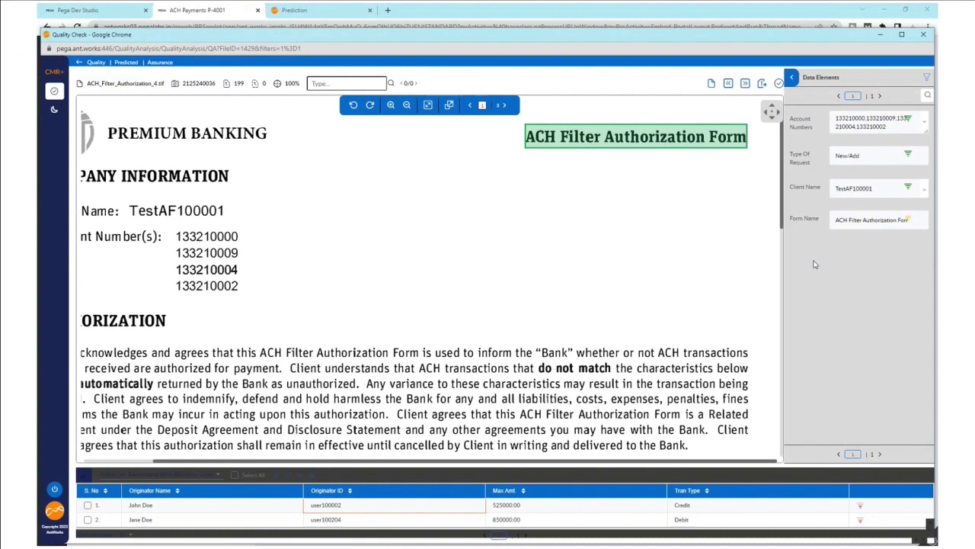
Confirm the AntWorks quality check as complete and open the pending P-4001 review task.
{"action": "left_click", "coordinate": [779, 85]}
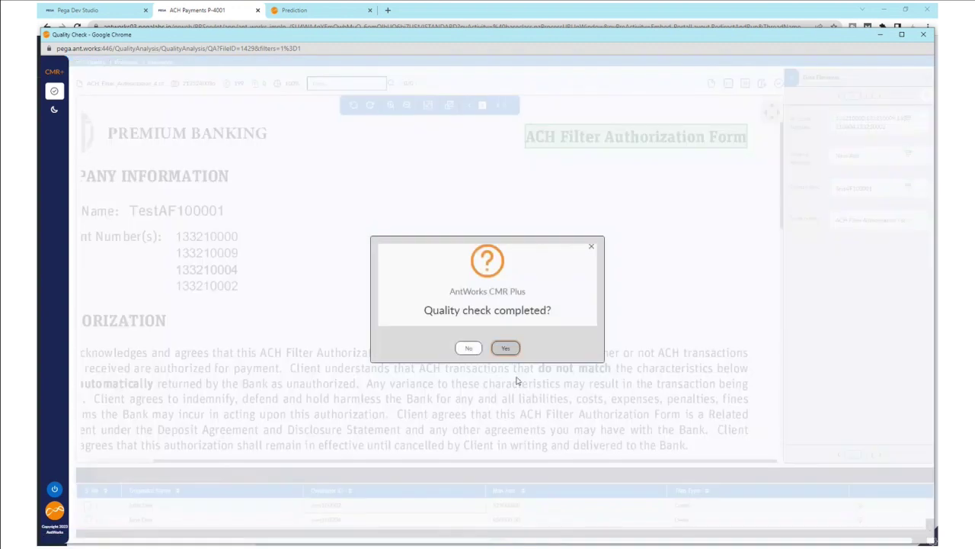
{"action": "left_click", "coordinate": [509, 351]}
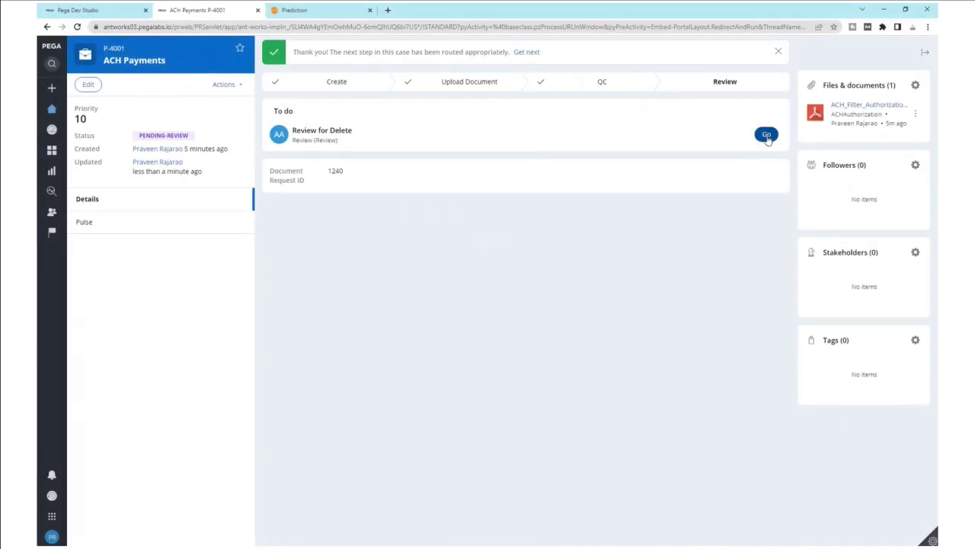
{"action": "left_click", "coordinate": [766, 135]}
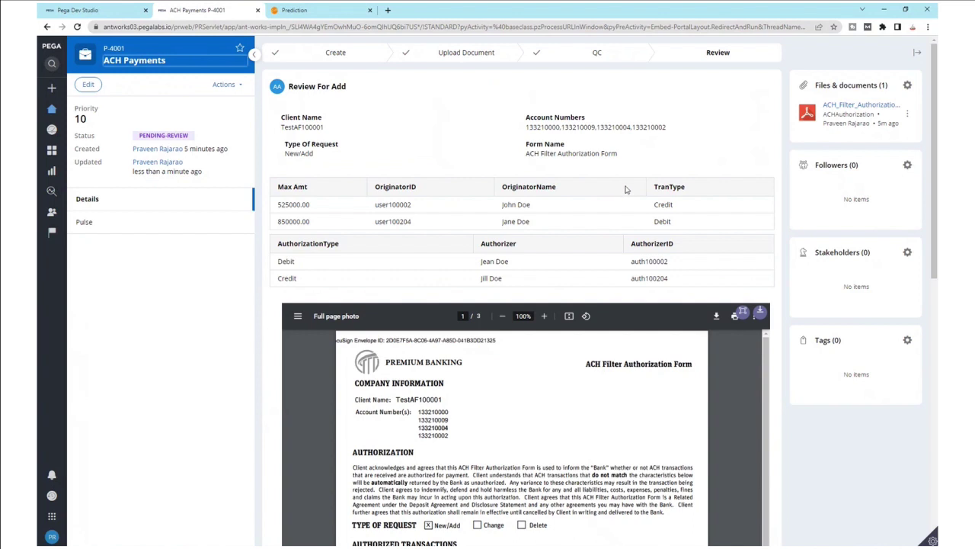
Compare the Review For Add client, account, originator and authorizer data against the attached PDF.
{"action": "scroll", "coordinate": [678, 260], "scroll_direction": "down", "scroll_amount": 6}
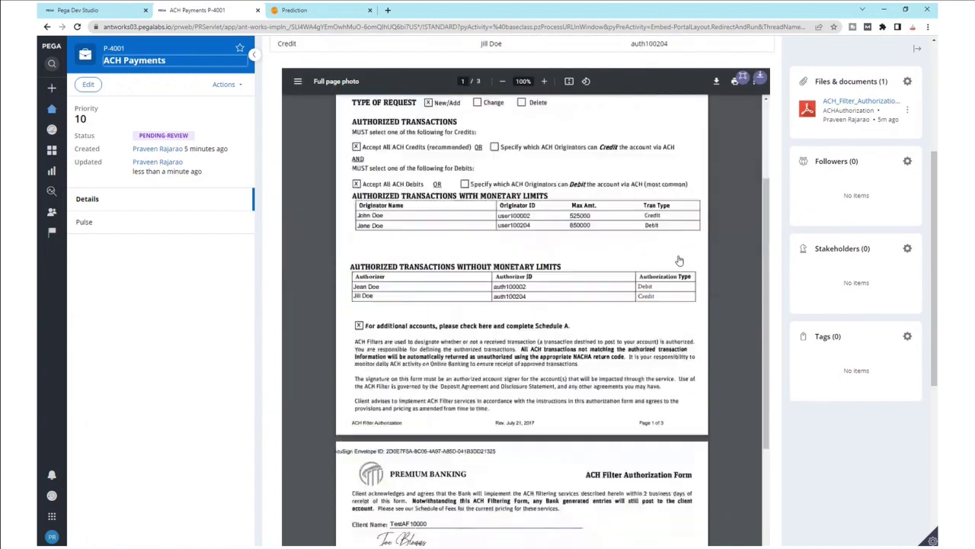
{"action": "scroll", "coordinate": [679, 261], "scroll_direction": "up", "scroll_amount": 5}
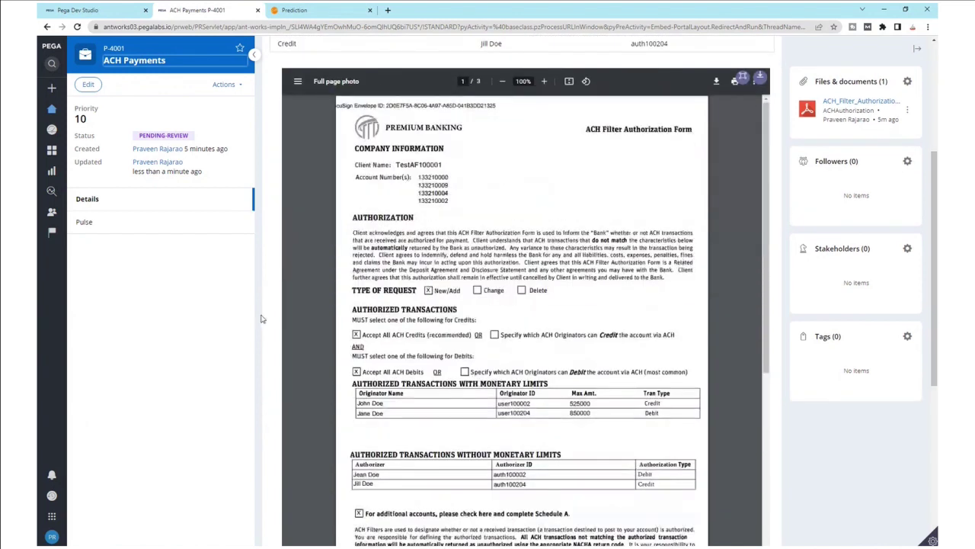
{"action": "scroll", "coordinate": [264, 319], "scroll_direction": "up", "scroll_amount": 3}
{"action": "scroll", "coordinate": [715, 353], "scroll_direction": "down", "scroll_amount": 1}
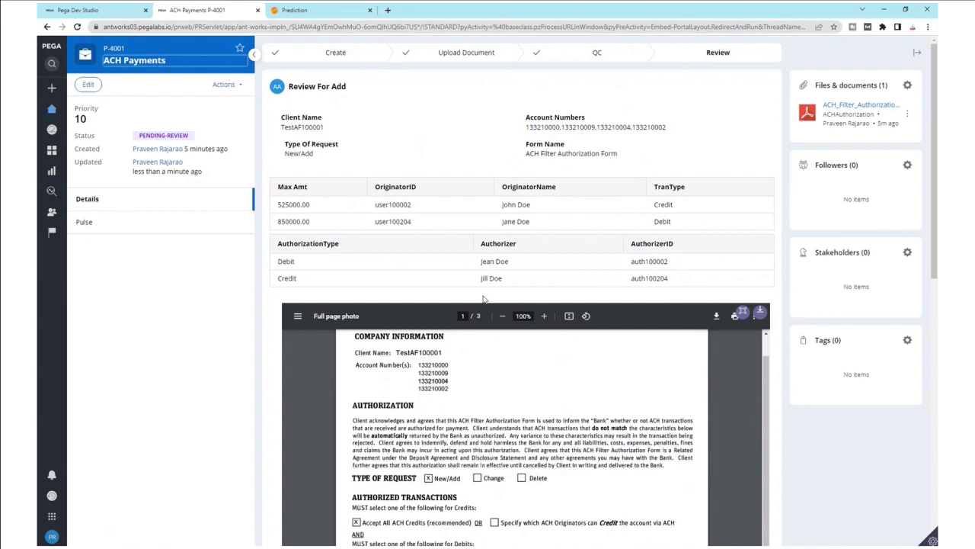
{"action": "scroll", "coordinate": [634, 387], "scroll_direction": "down", "scroll_amount": 2}
{"action": "scroll", "coordinate": [634, 387], "scroll_direction": "up", "scroll_amount": 3}
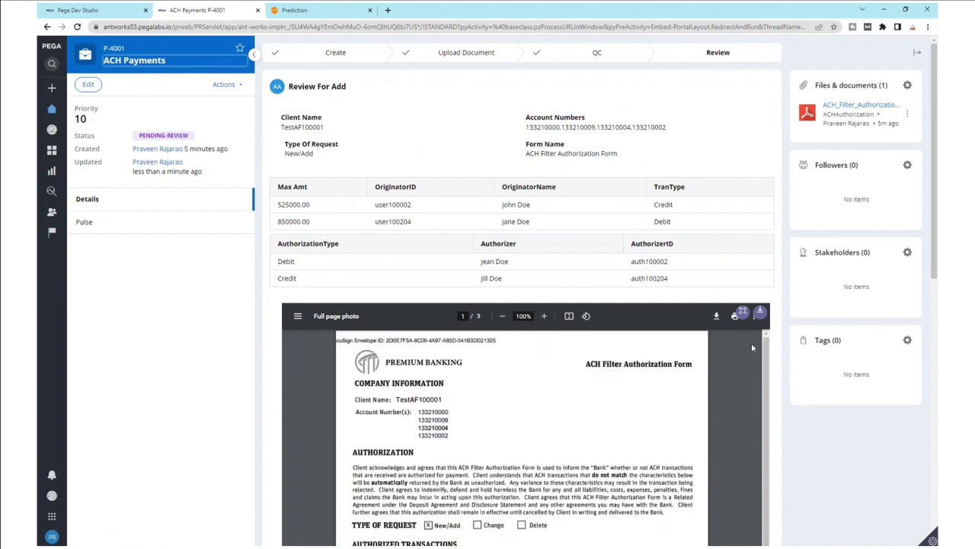
{"action": "scroll", "coordinate": [762, 423], "scroll_direction": "down", "scroll_amount": 10}
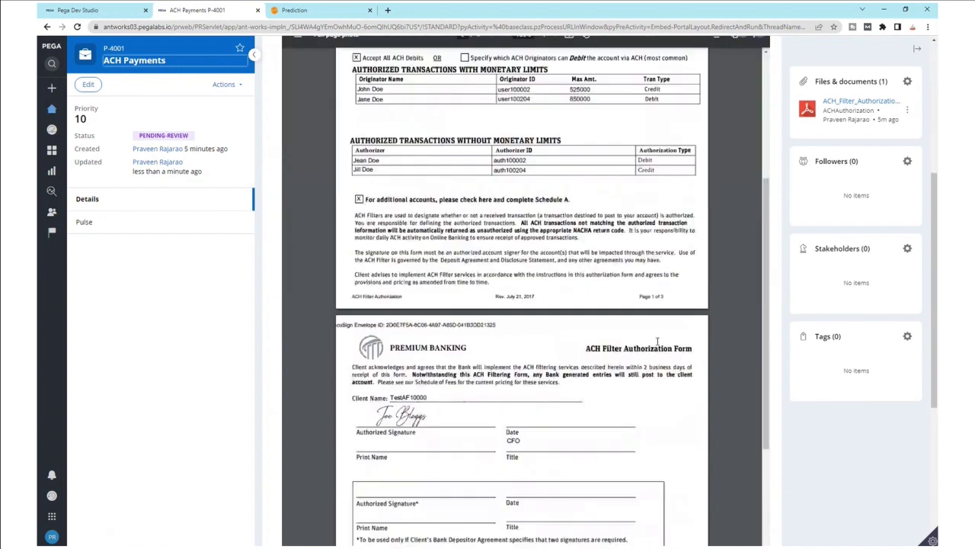
{"action": "scroll", "coordinate": [753, 430], "scroll_direction": "down", "scroll_amount": 4}
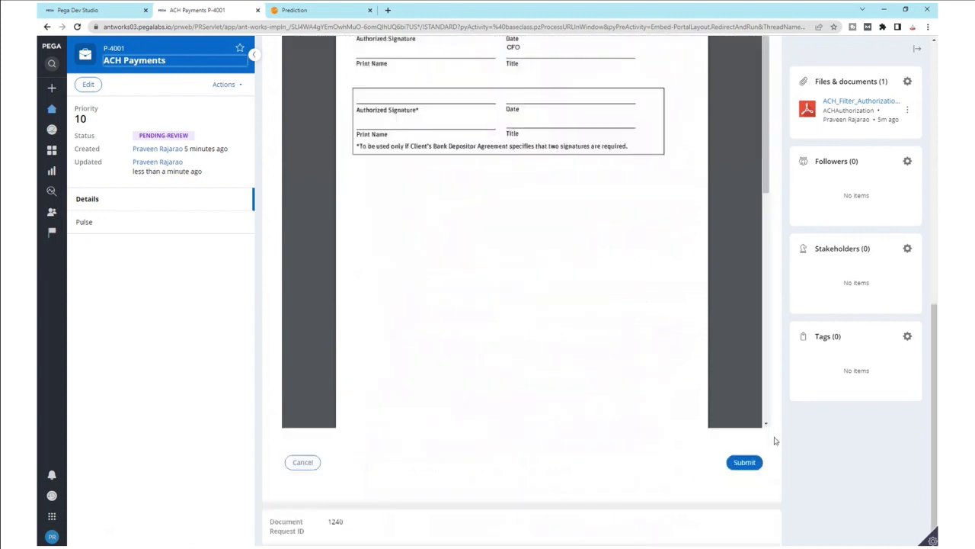
Submit the Review For Add form for case P-4001.
{"action": "left_click", "coordinate": [743, 463]}
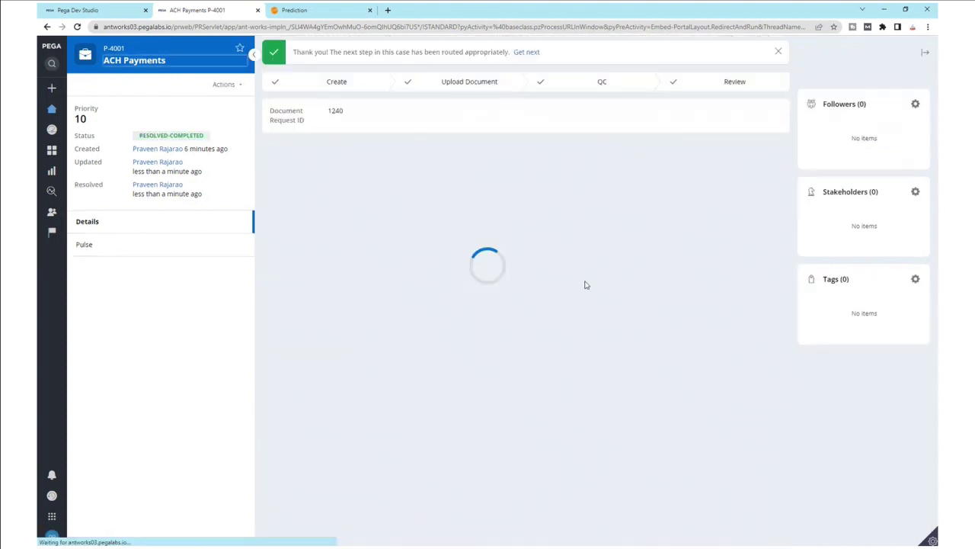